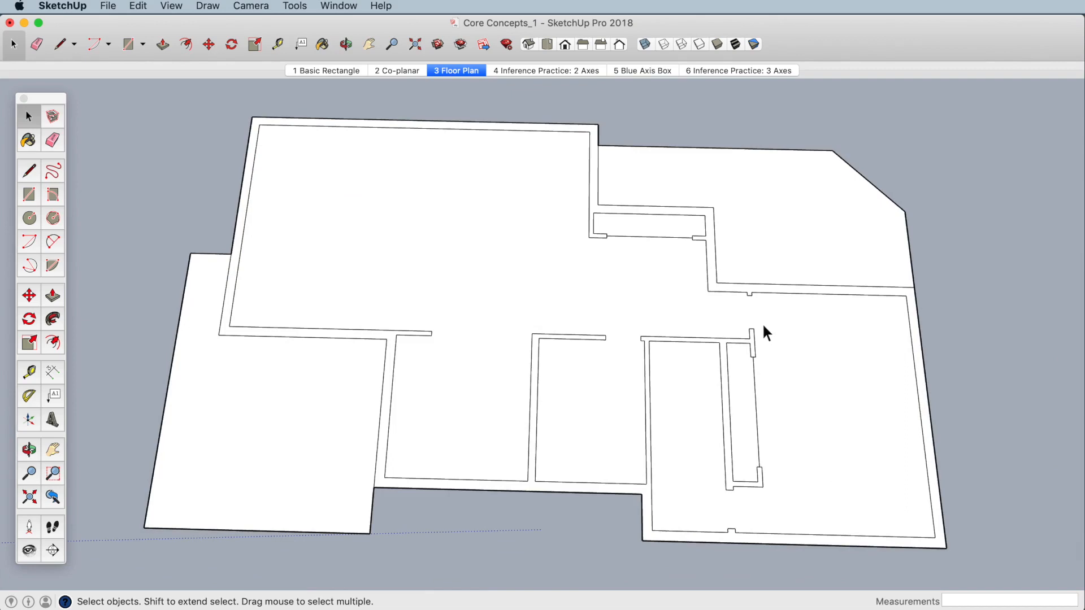
- Select the outdoor area, the upper closet and the interior floor in turn to examine which region each face covers
click(751, 251)
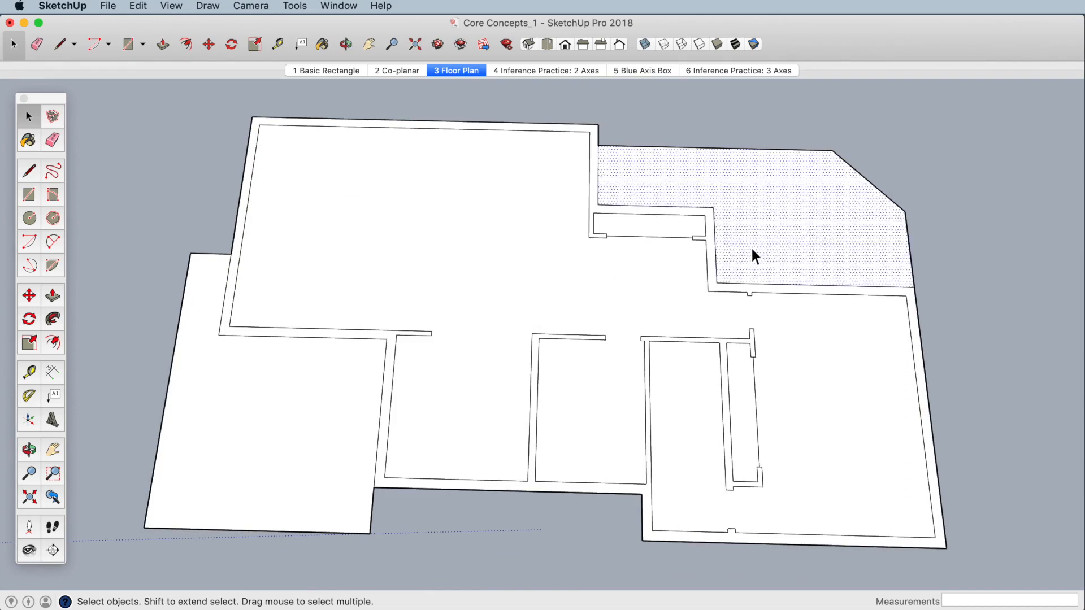
click(672, 228)
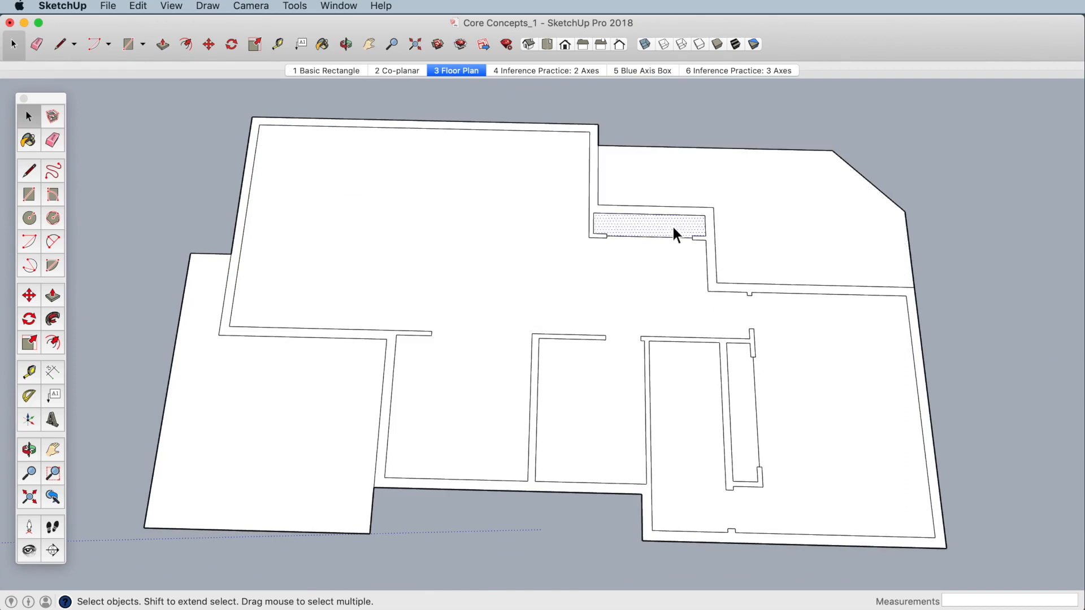
click(341, 451)
click(492, 376)
click(539, 357)
click(712, 288)
click(551, 359)
click(539, 357)
click(536, 358)
click(347, 406)
click(495, 391)
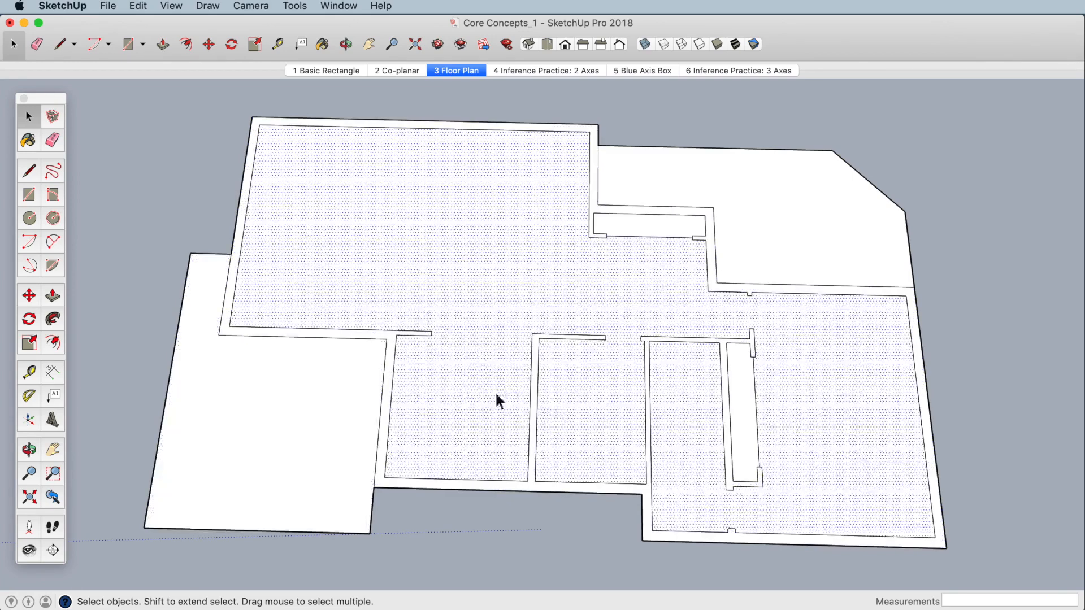
- Select an interior wall edge, the upper-right outdoor face with its bounding edges, and the narrow closet face to examine the face boundaries
click(531, 409)
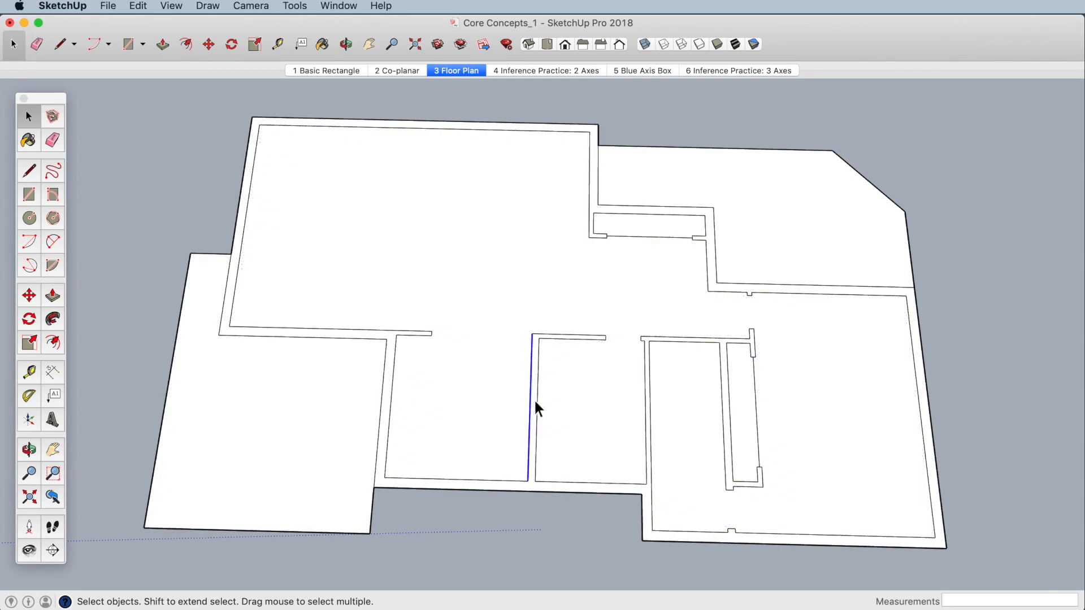
click(564, 337)
double_click(804, 269)
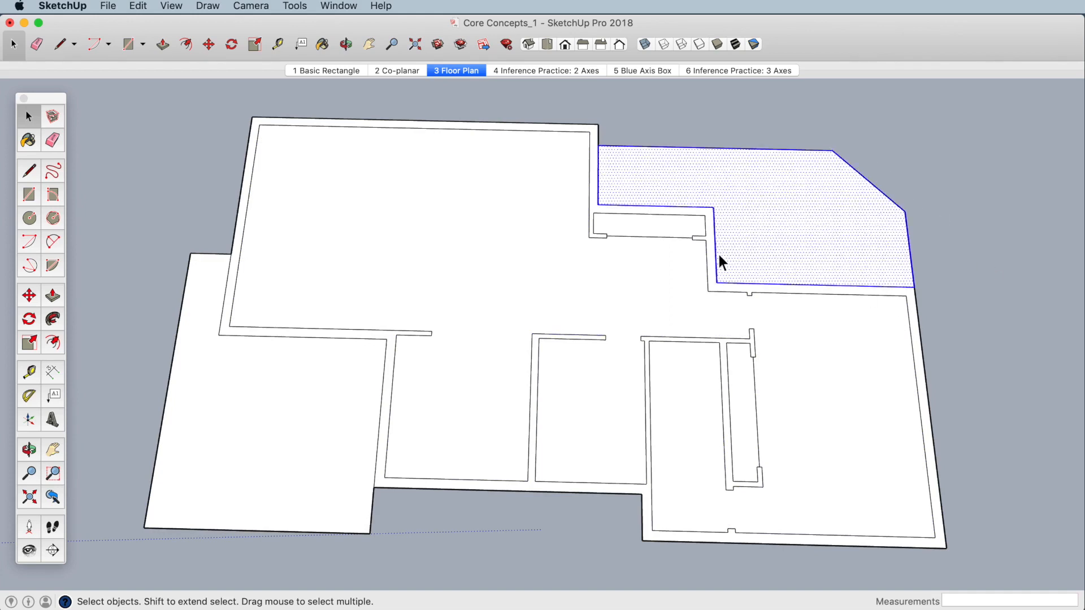
click(981, 274)
click(786, 412)
click(744, 419)
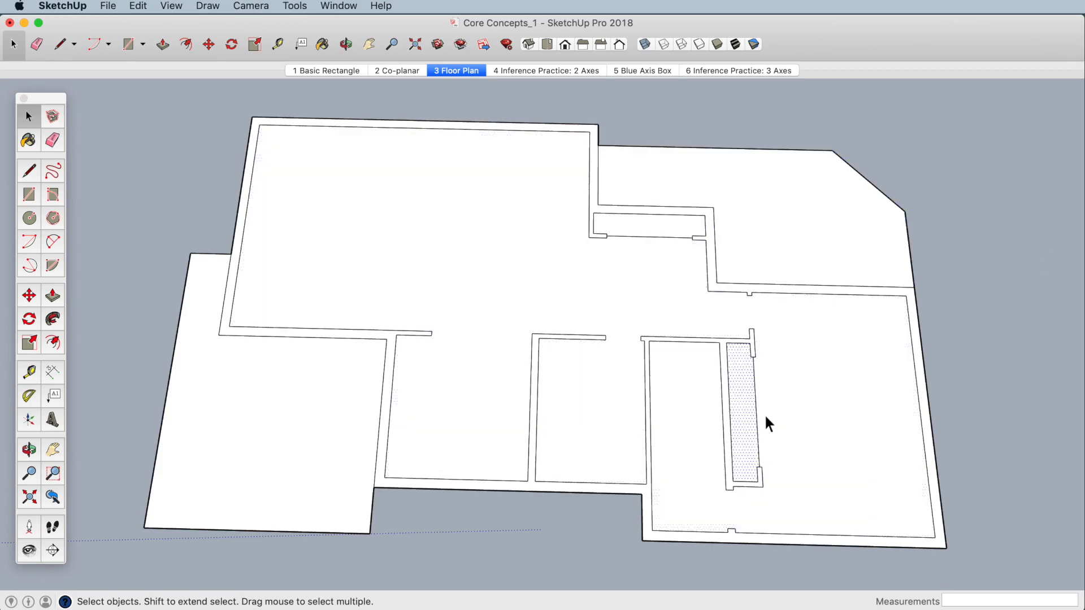
click(763, 412)
- Erase the line across the front of the narrow closet beside the right-hand room and select the merged floor face
click(52, 140)
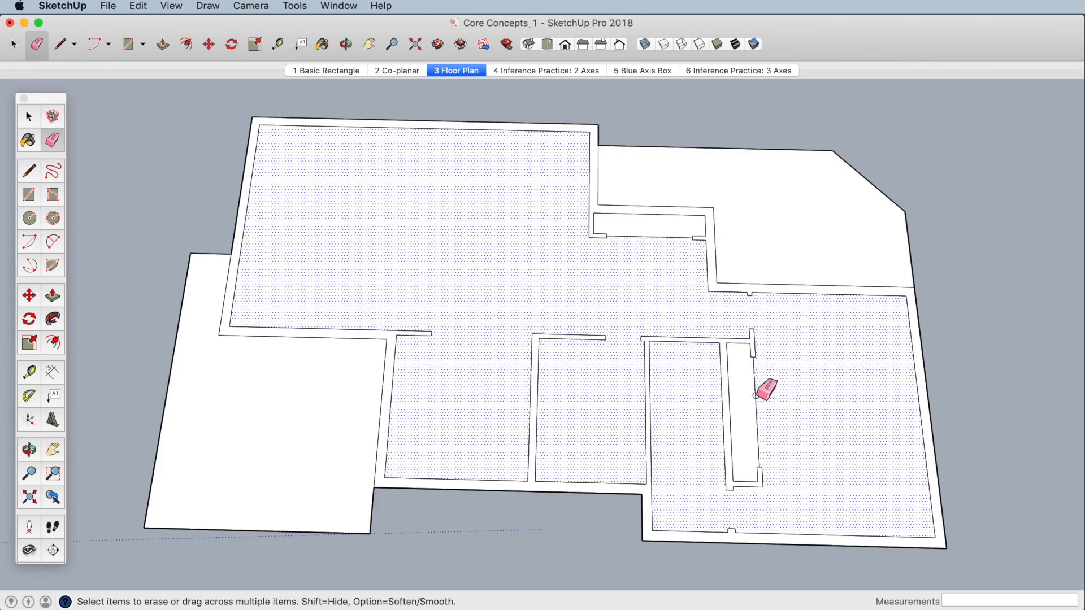
drag(755, 398, 751, 412)
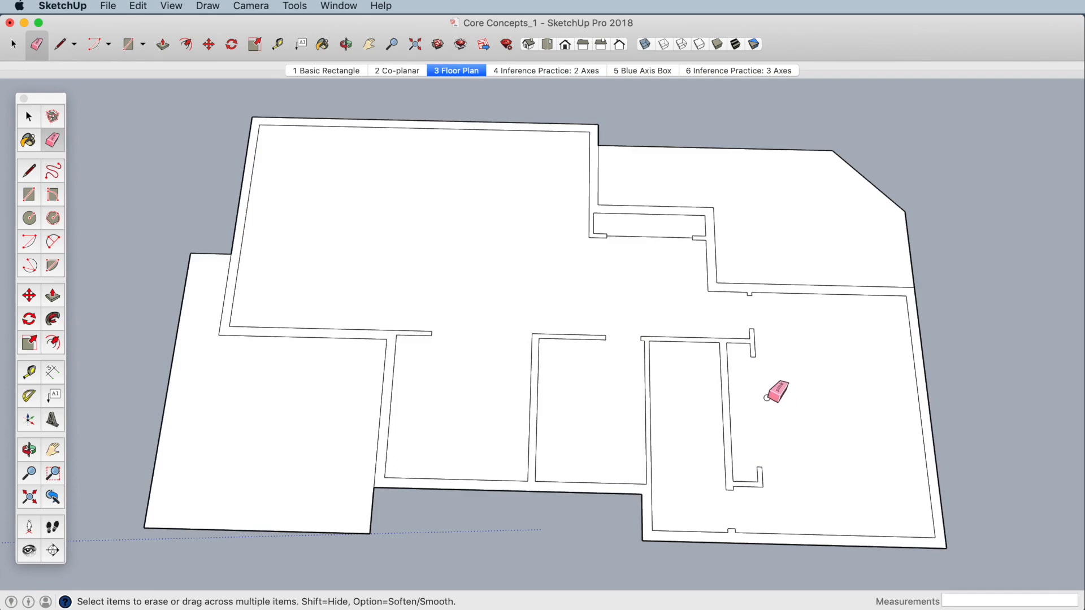
key(space)
click(771, 398)
- Draw a 2' 6" line across the right-hand room's doorway, from the closet wall end to the small jamb on the upper wall
click(28, 168)
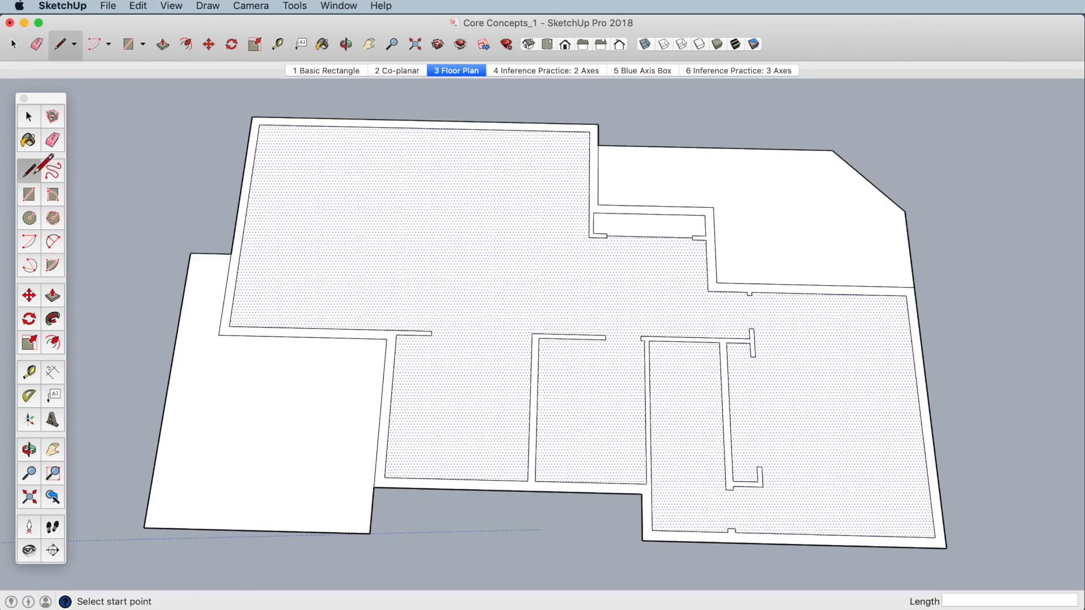
click(753, 328)
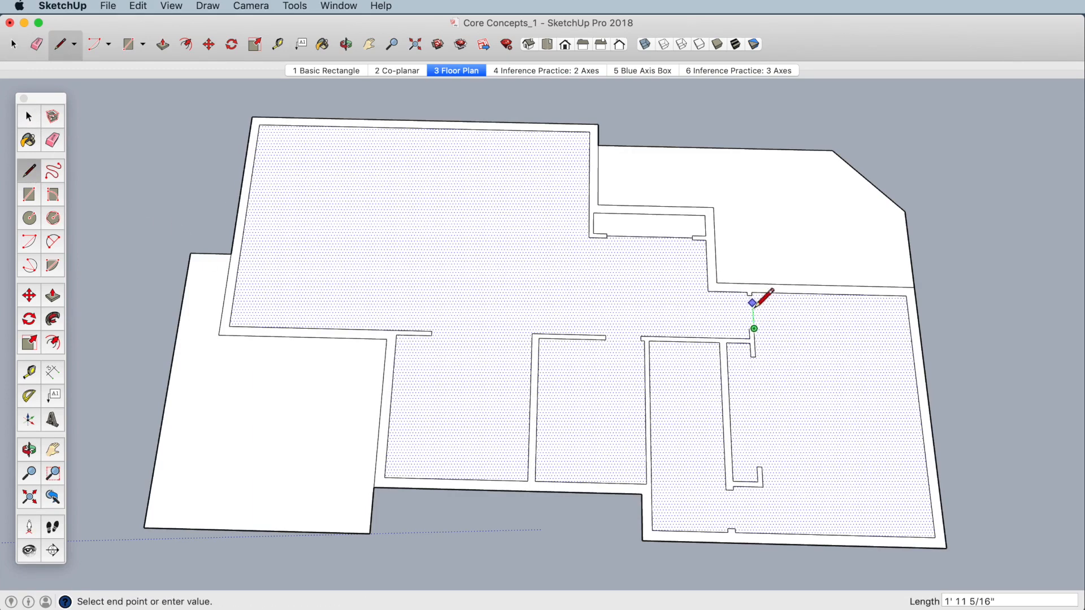
click(752, 293)
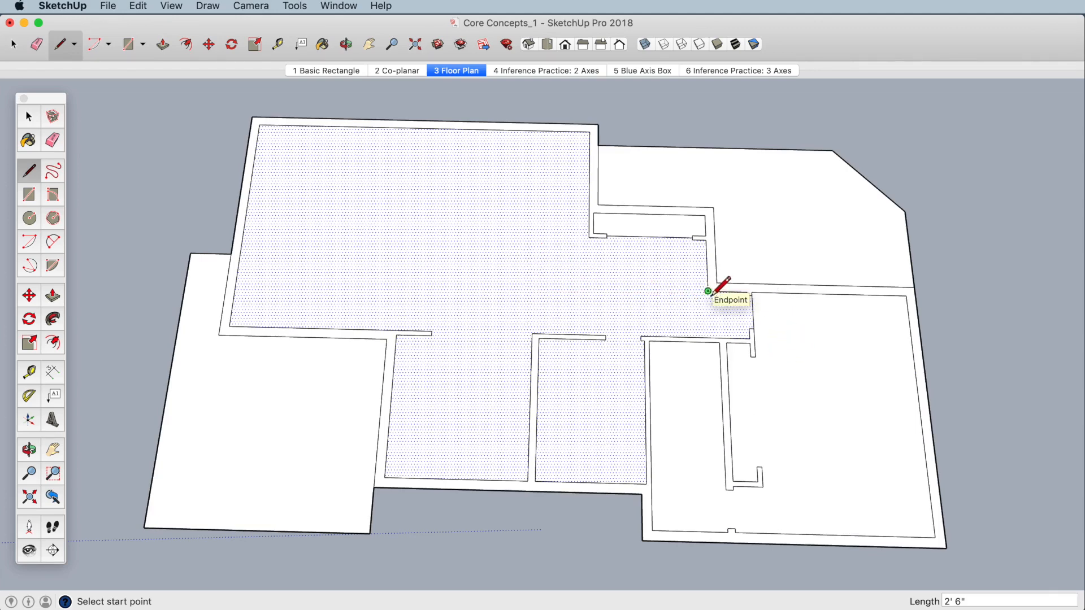
click(340, 254)
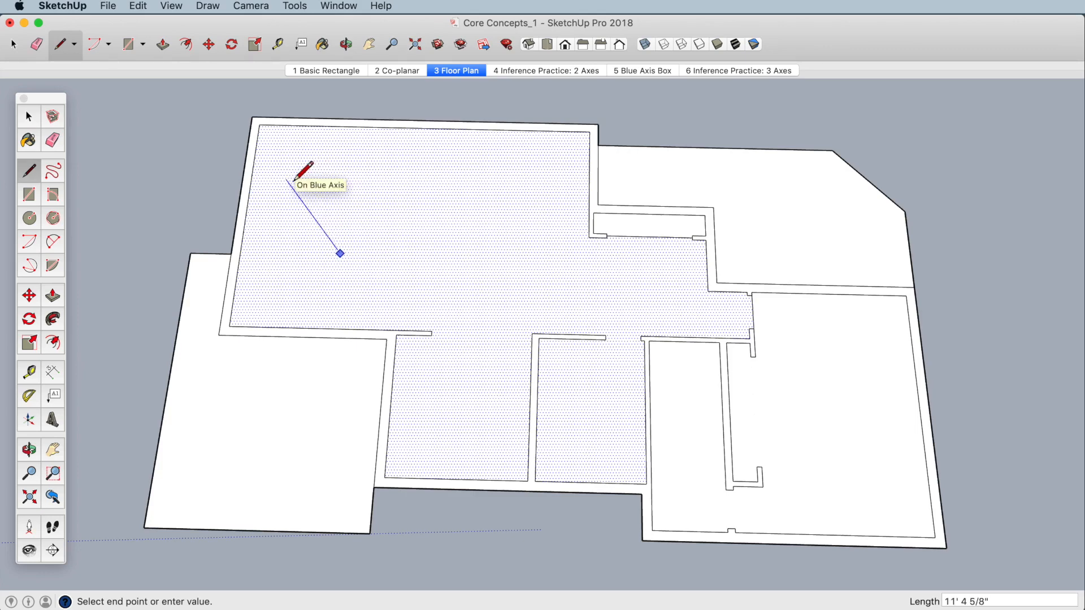
key(Escape)
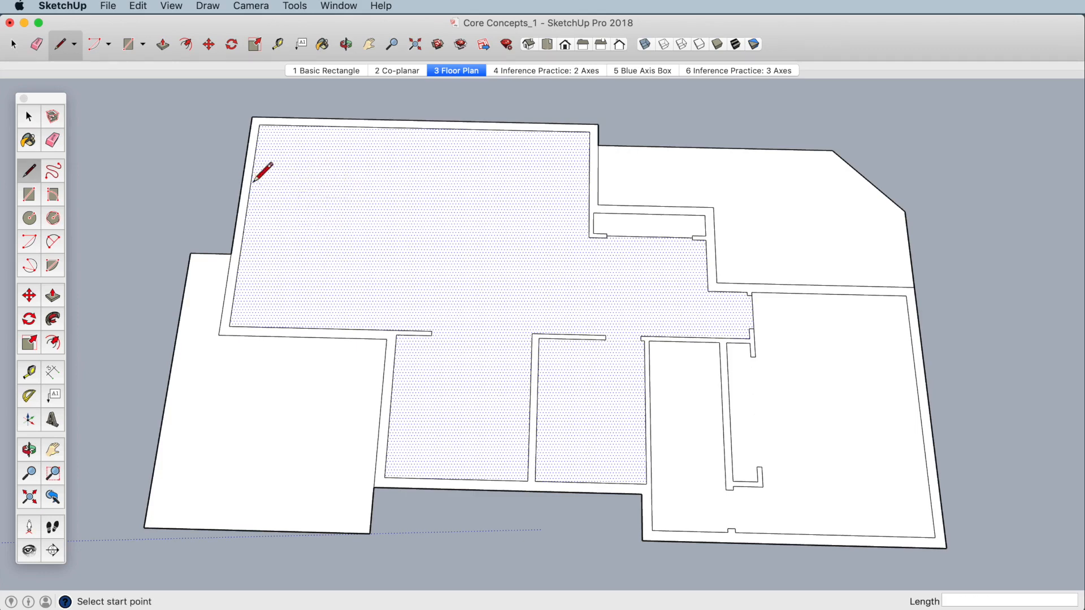
click(33, 121)
click(165, 178)
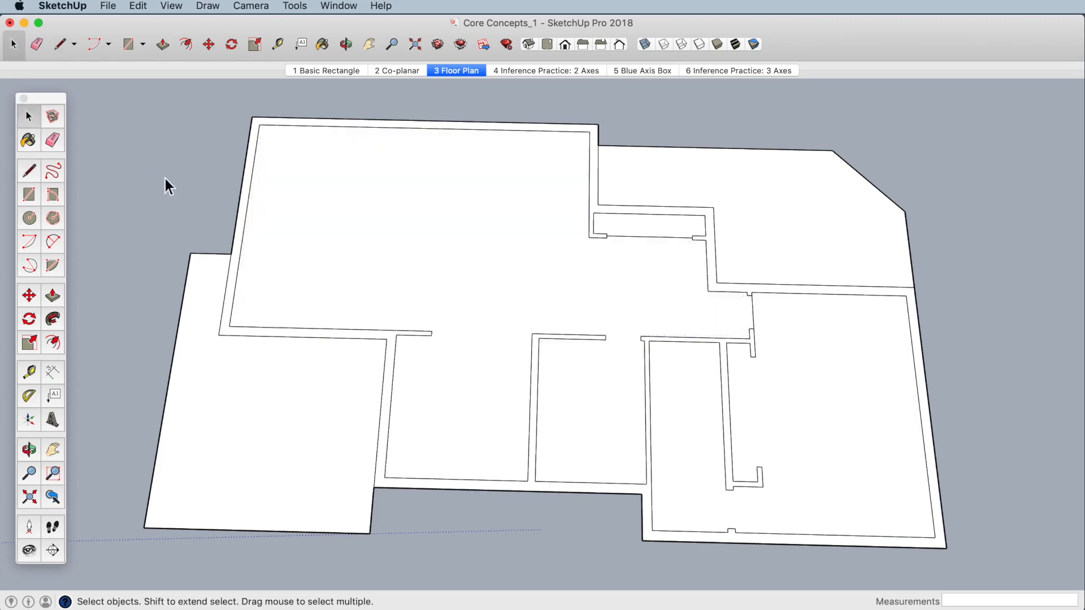
- Draw an 8' 8" line and a 4' line from the inner wall corner to enclose the area below the upper closet, and erase them
click(30, 172)
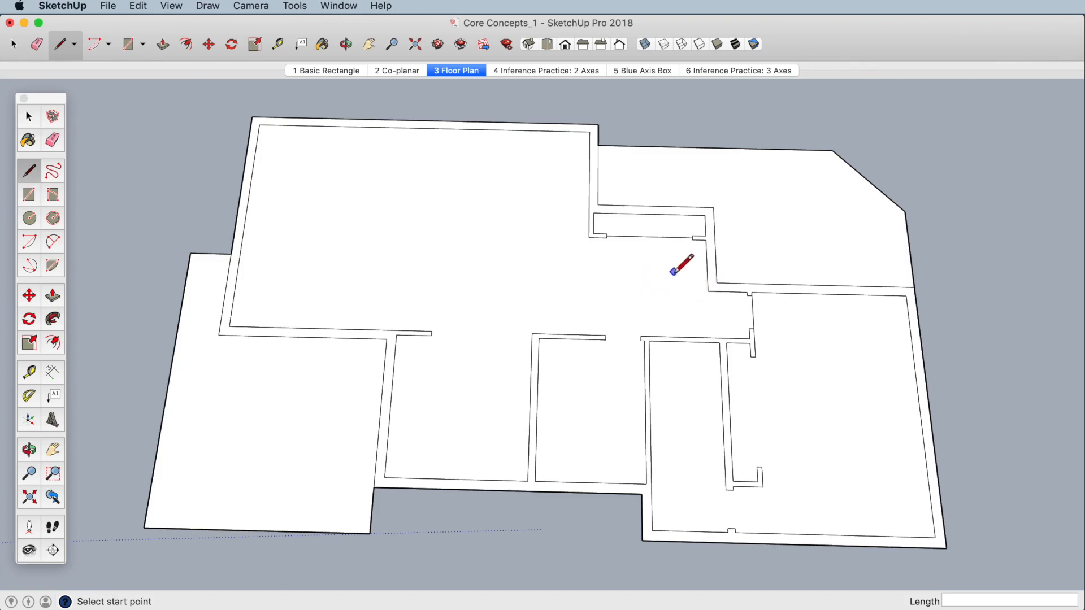
click(707, 290)
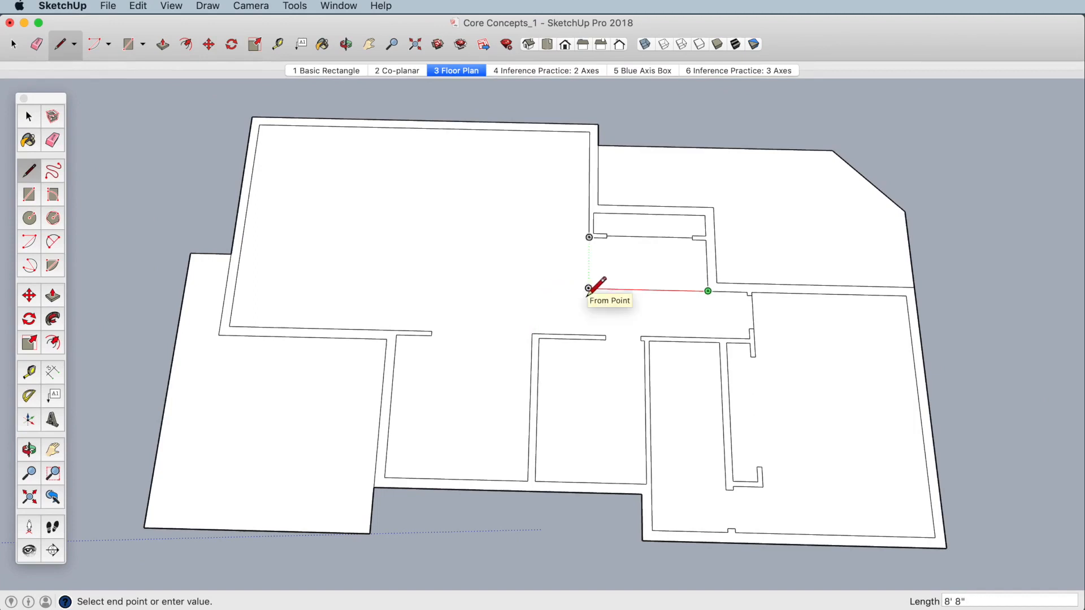
click(588, 288)
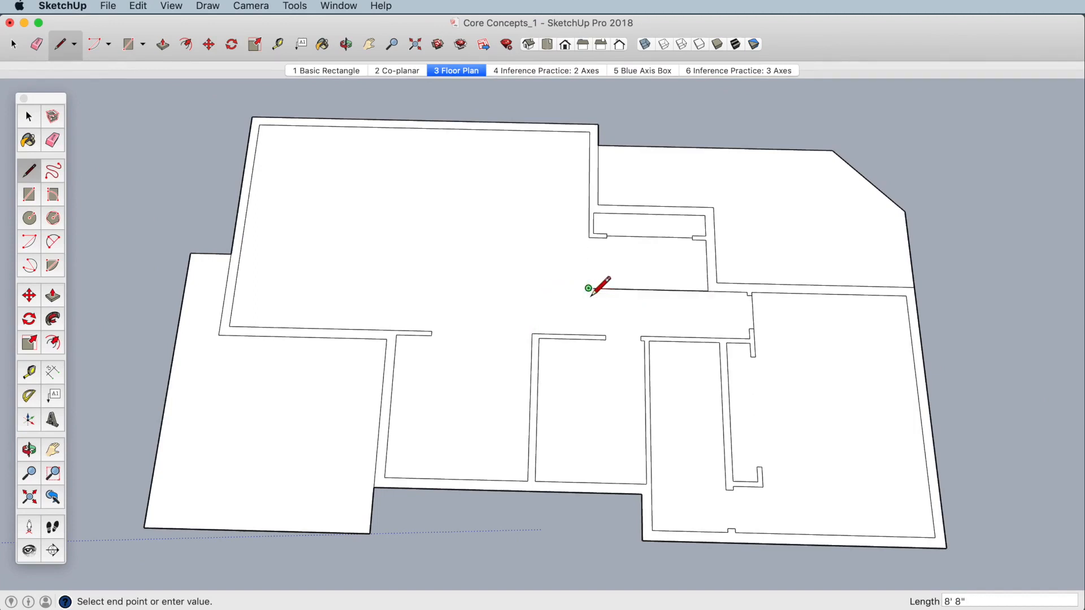
click(590, 237)
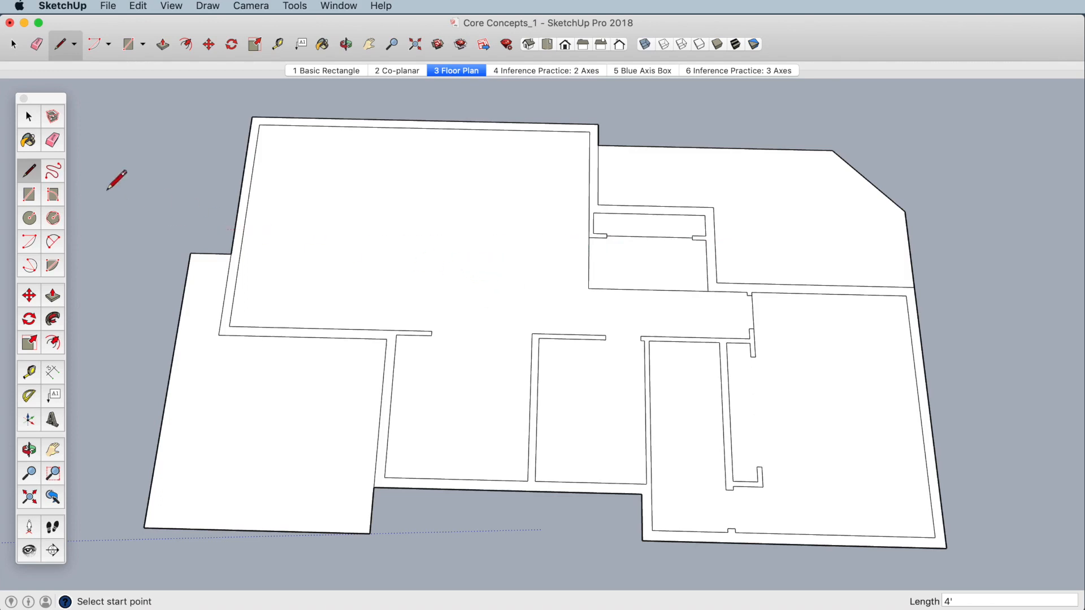
click(55, 147)
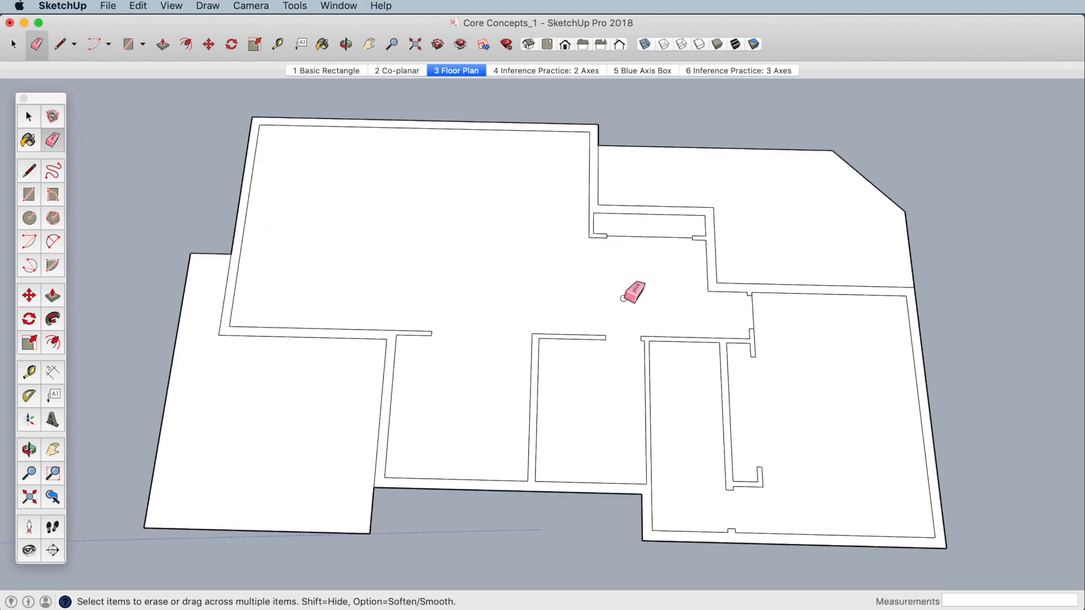
- In the "4 Inference Practice: 2 Axes" scene, draw a stepped line from the inner left edge to the right shape, aligning its corners with existing points
click(540, 70)
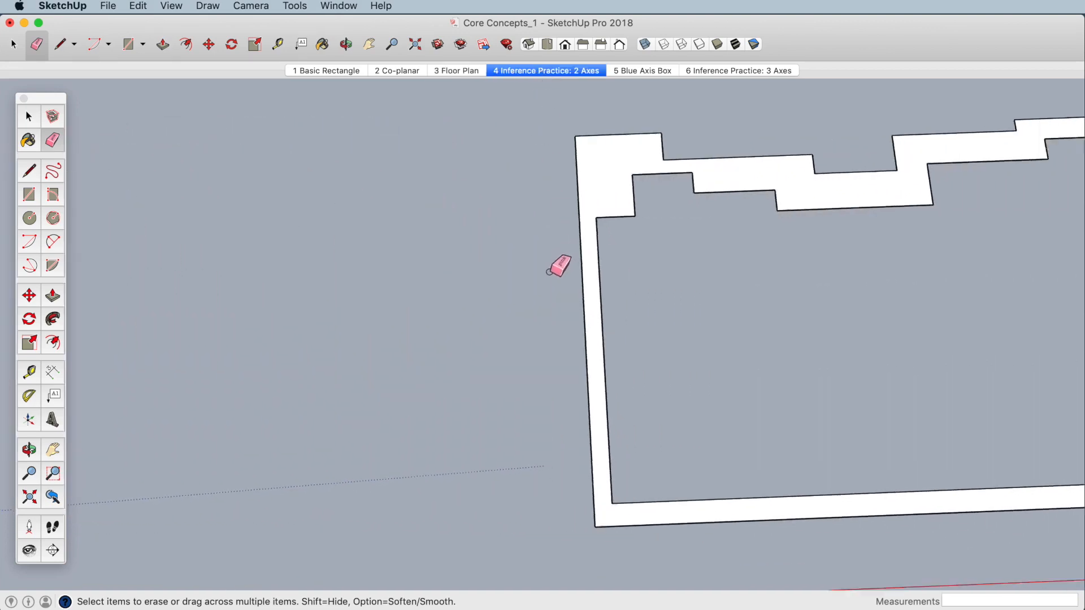
click(30, 171)
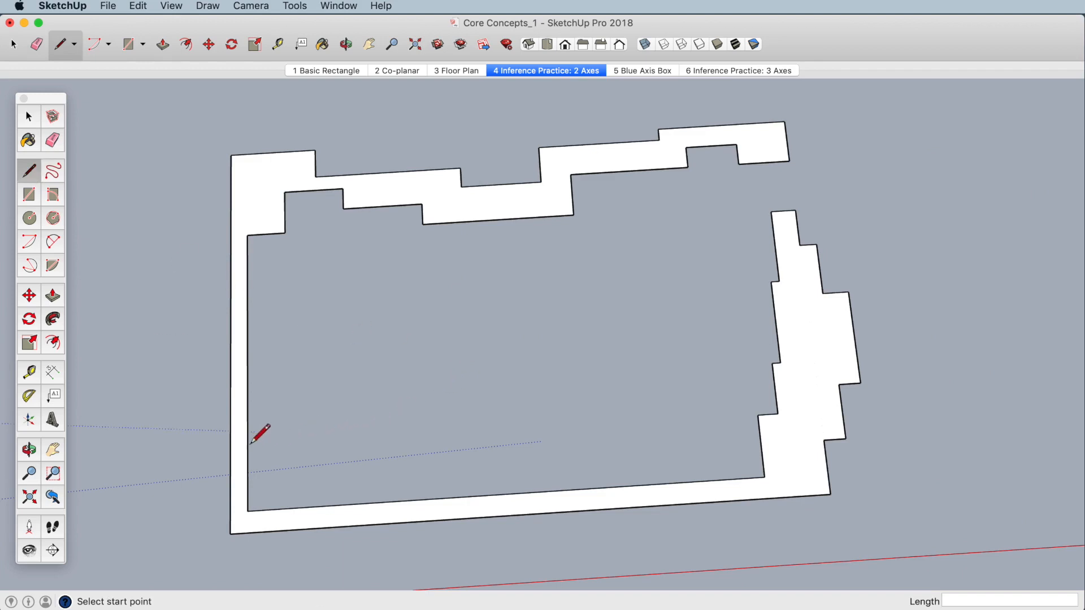
click(248, 406)
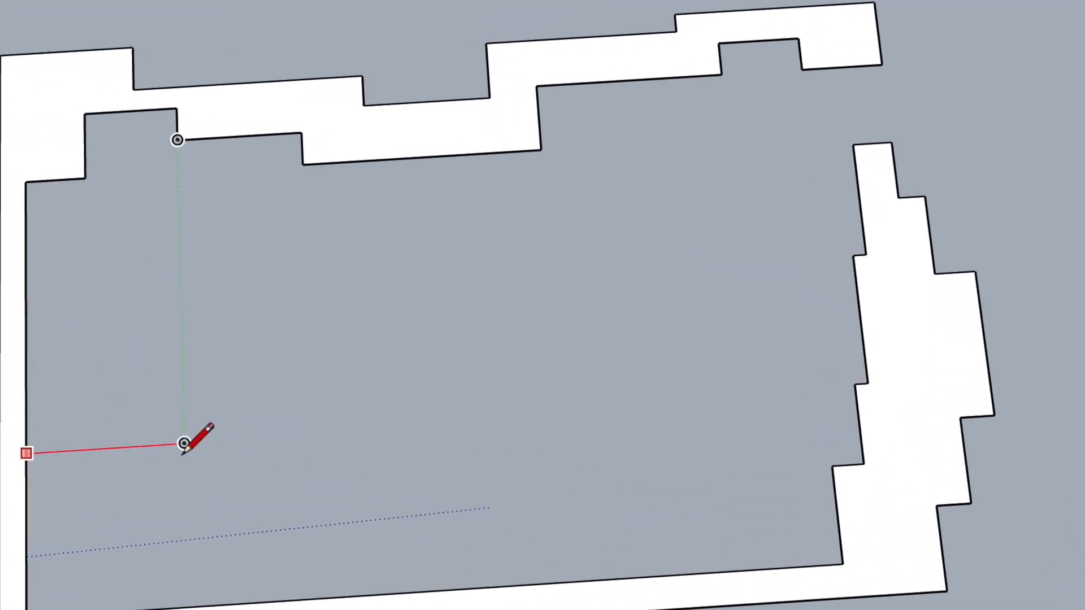
click(184, 443)
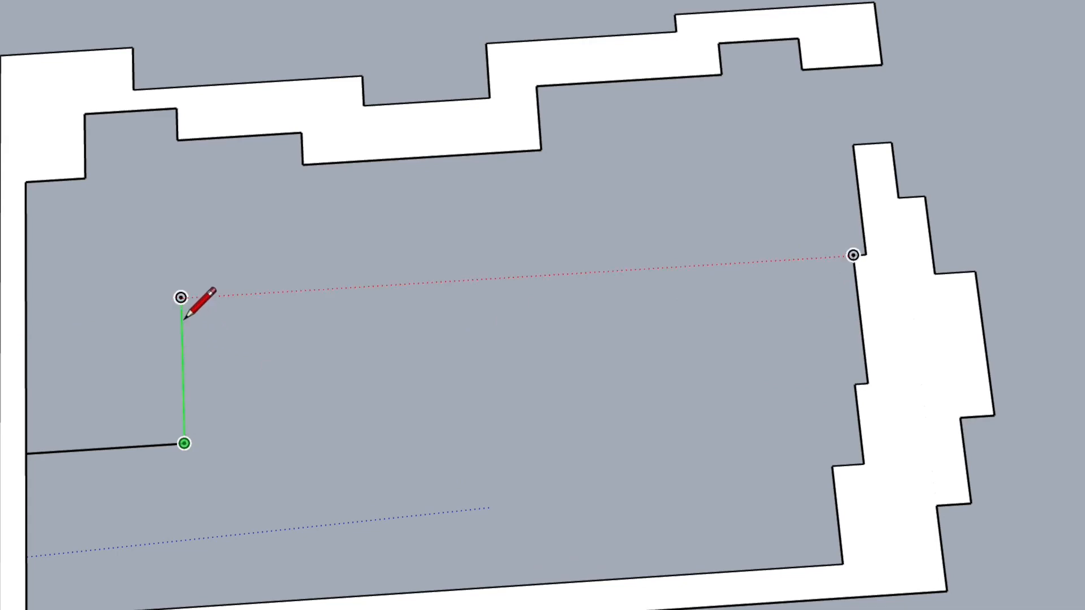
click(180, 297)
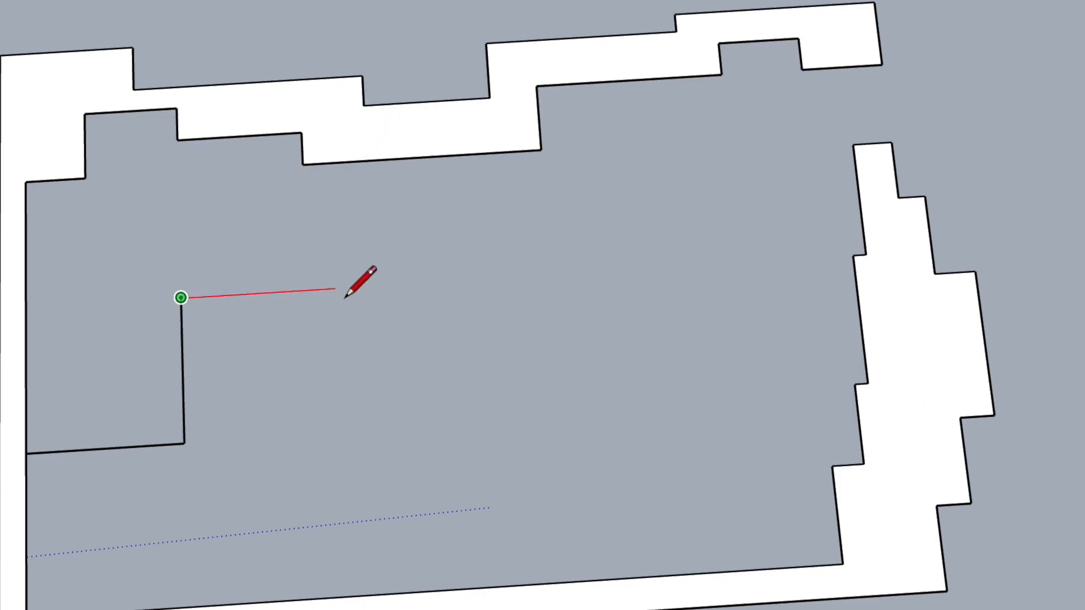
click(373, 286)
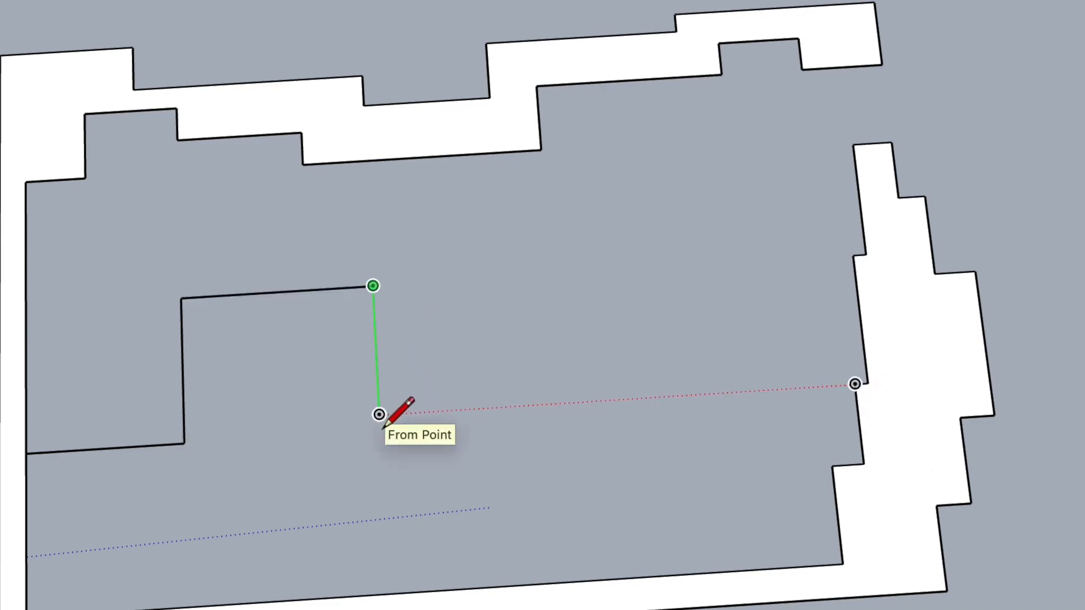
click(379, 414)
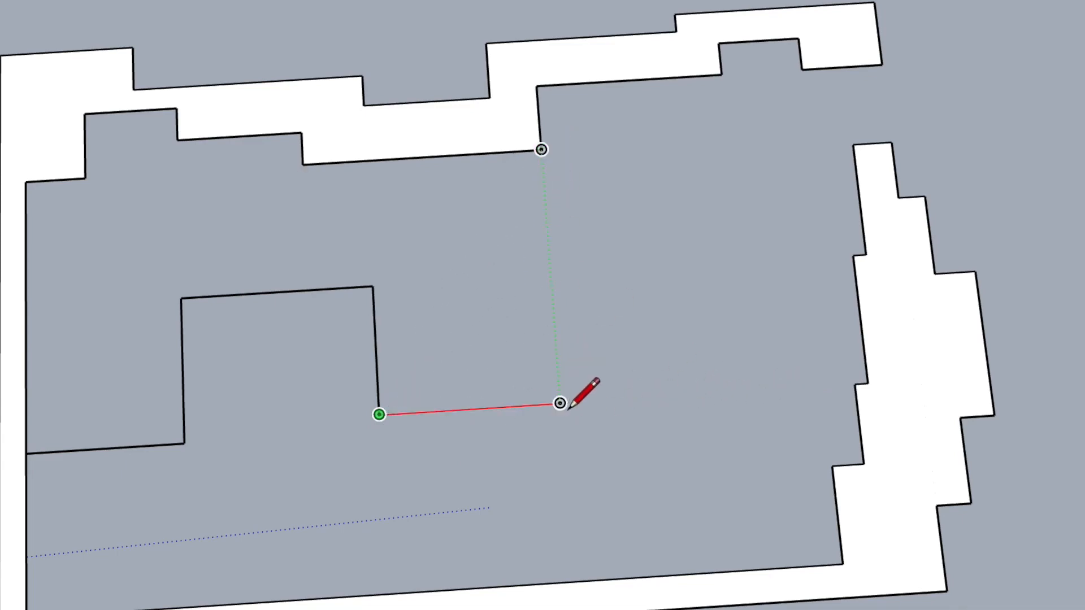
click(559, 403)
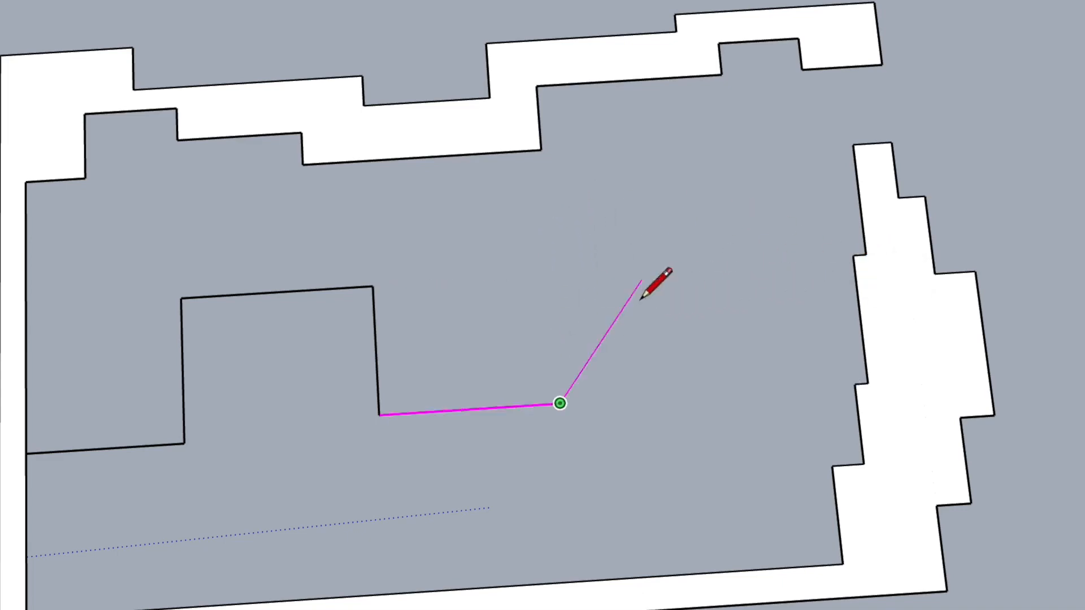
click(551, 274)
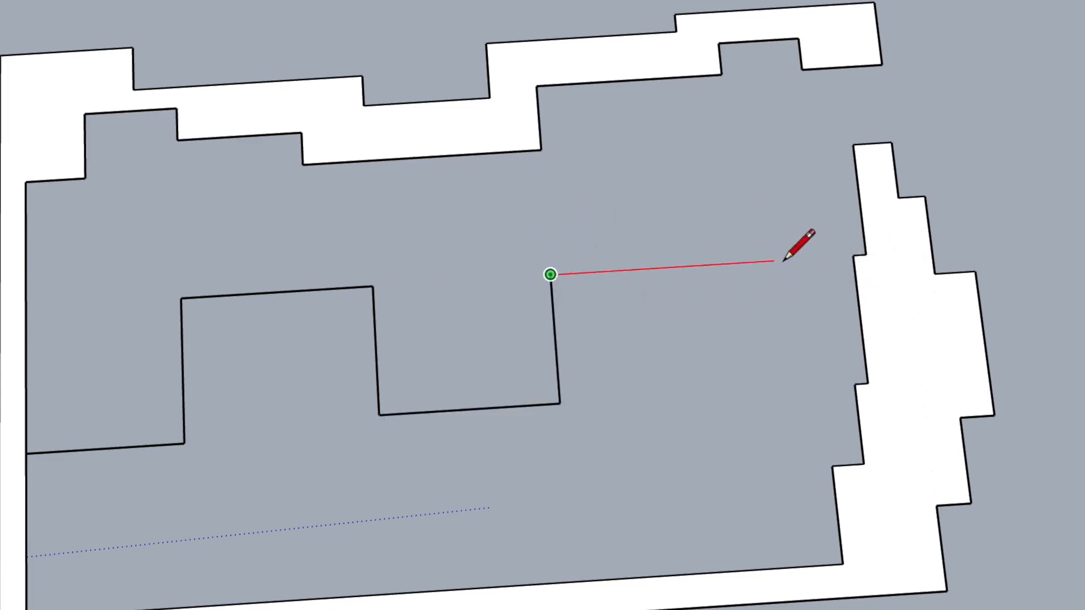
click(860, 251)
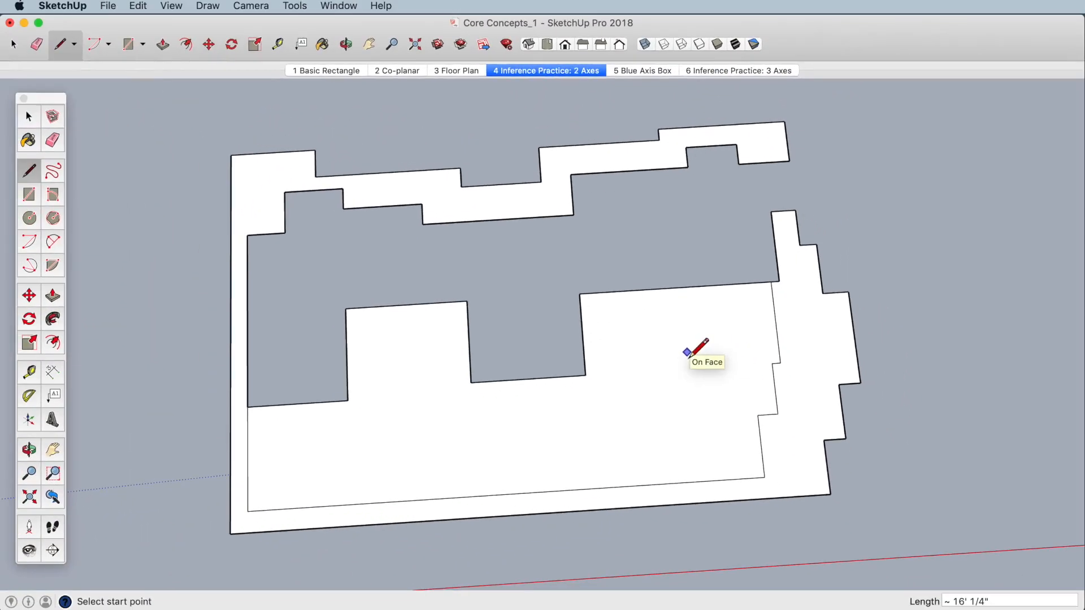
- Close the recess in the upper shape with two lines, aligning their shared corner with the neighbouring lower corner
click(687, 168)
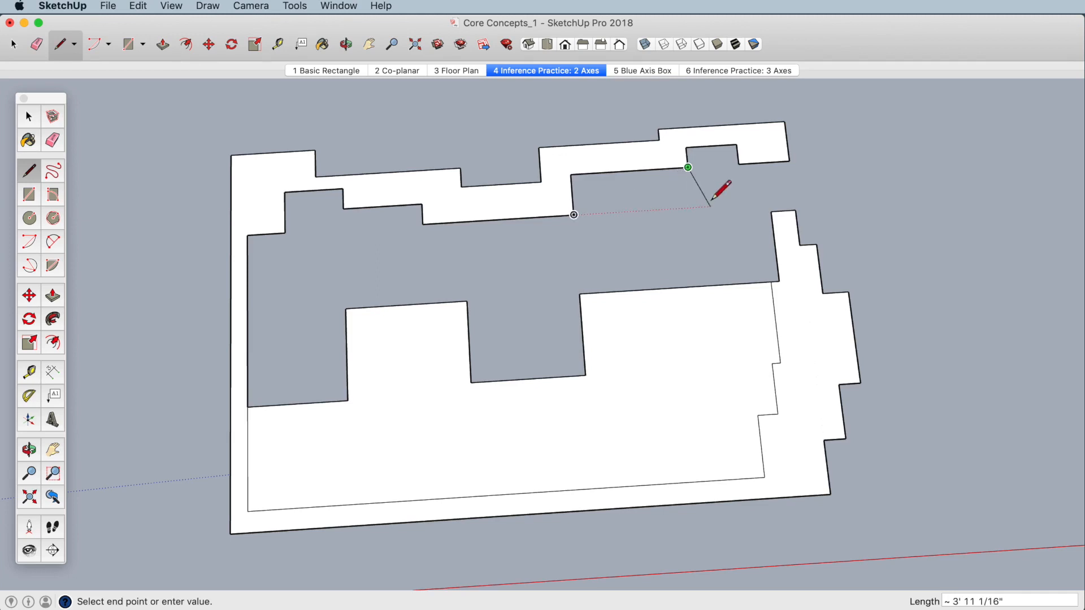
click(691, 208)
click(574, 215)
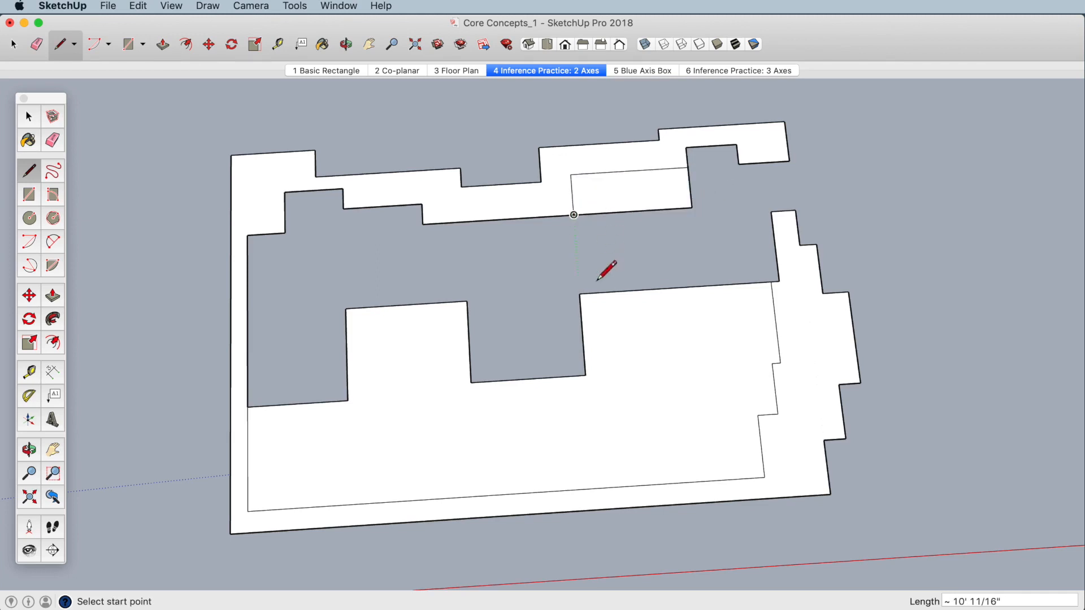
- Return to the "3 Floor Plan" scene and select the two added partition walls to check that they are separate faces
click(456, 71)
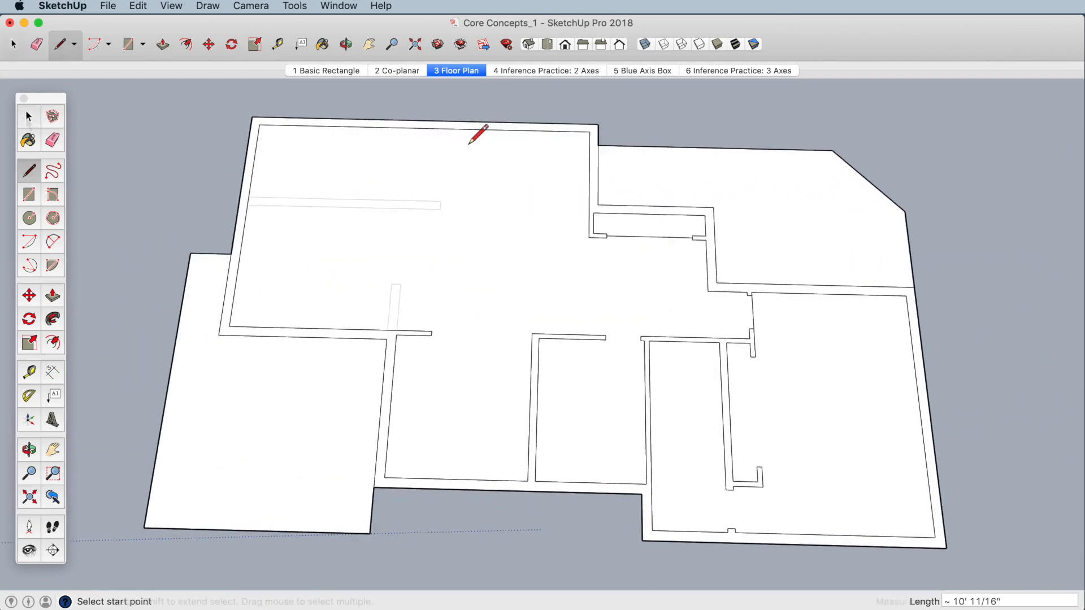
key(space)
click(337, 202)
click(355, 204)
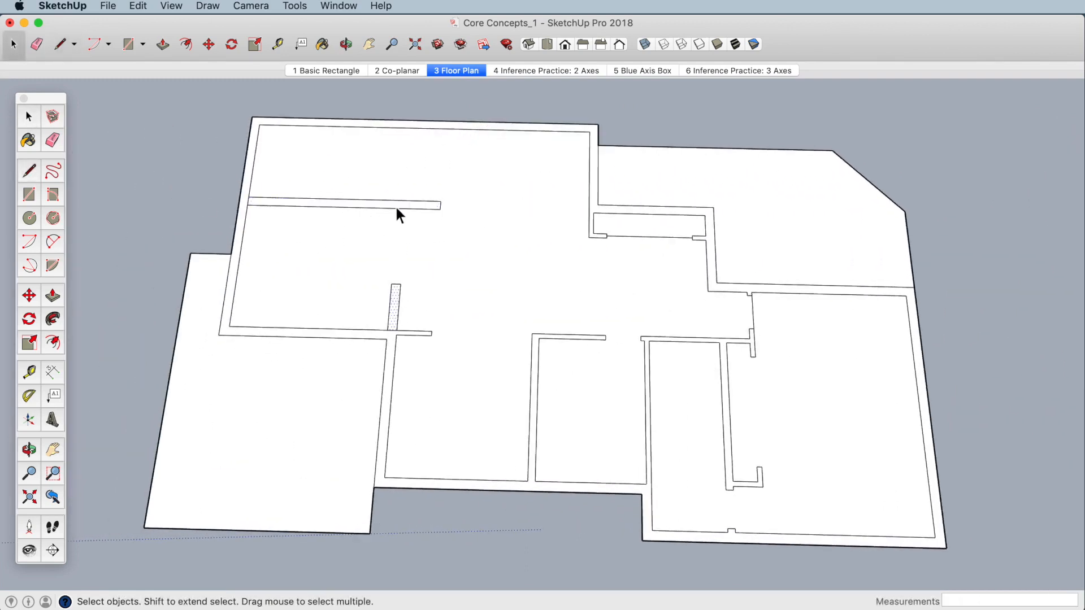
click(395, 318)
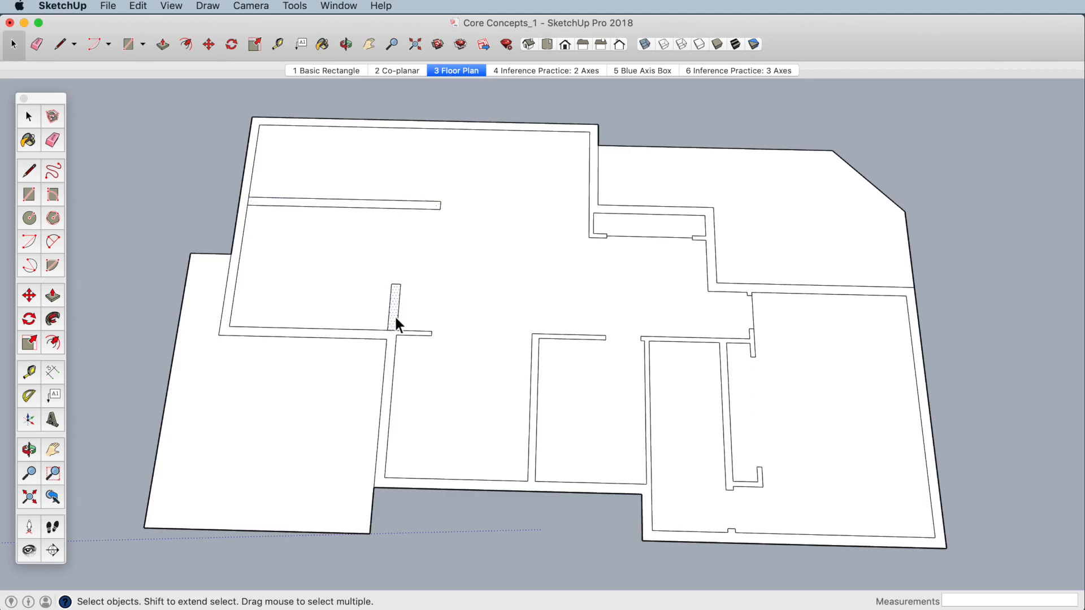
- Erase the edges where the two added partition walls meet the existing walls to merge their faces
click(57, 143)
click(254, 203)
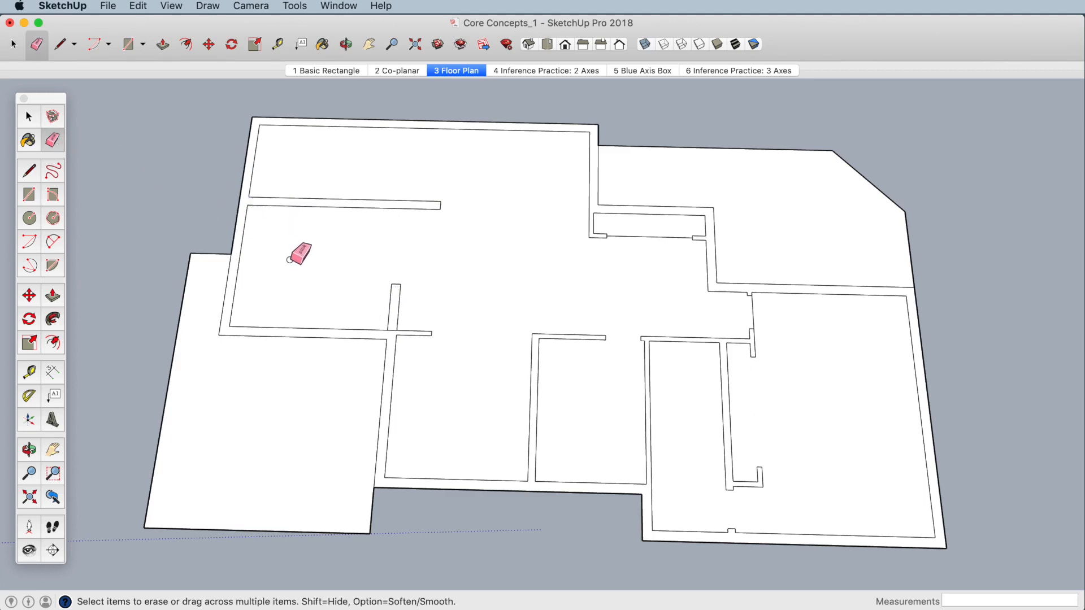
scroll(289, 260, up, 3)
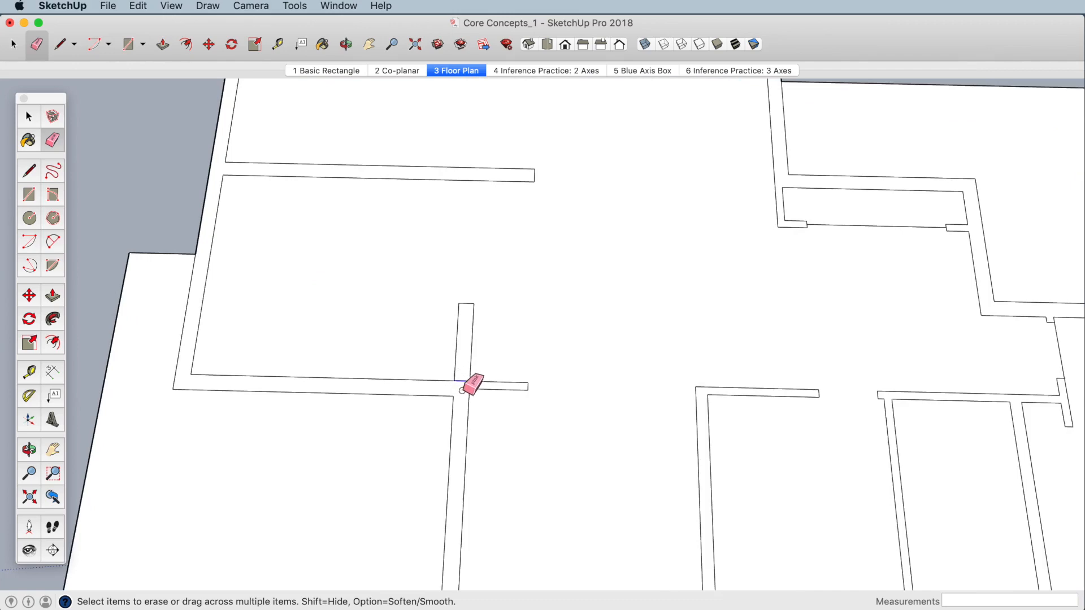
scroll(438, 396, down, 3)
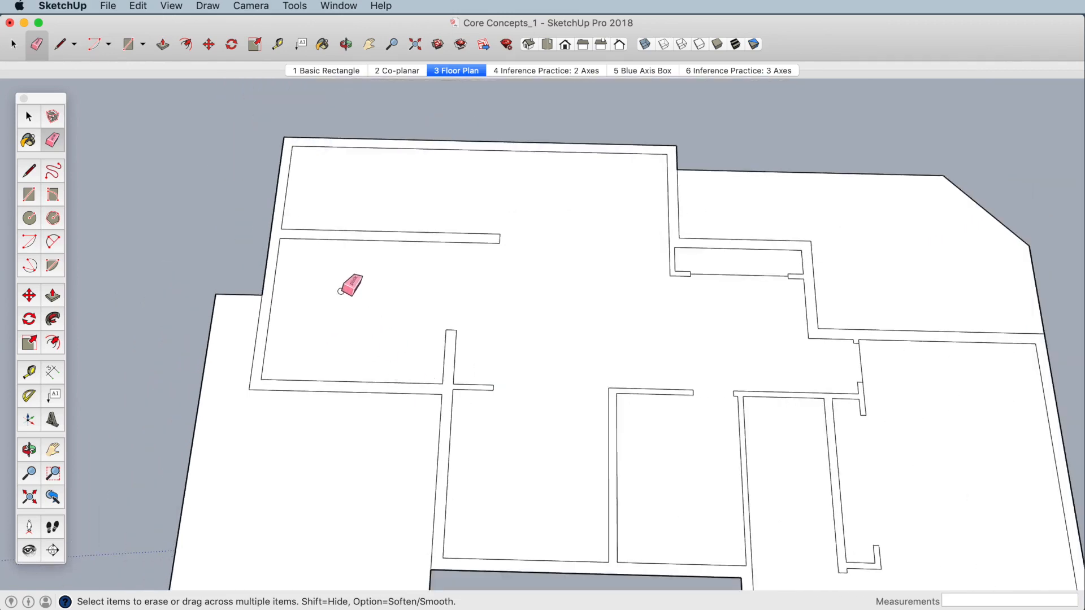